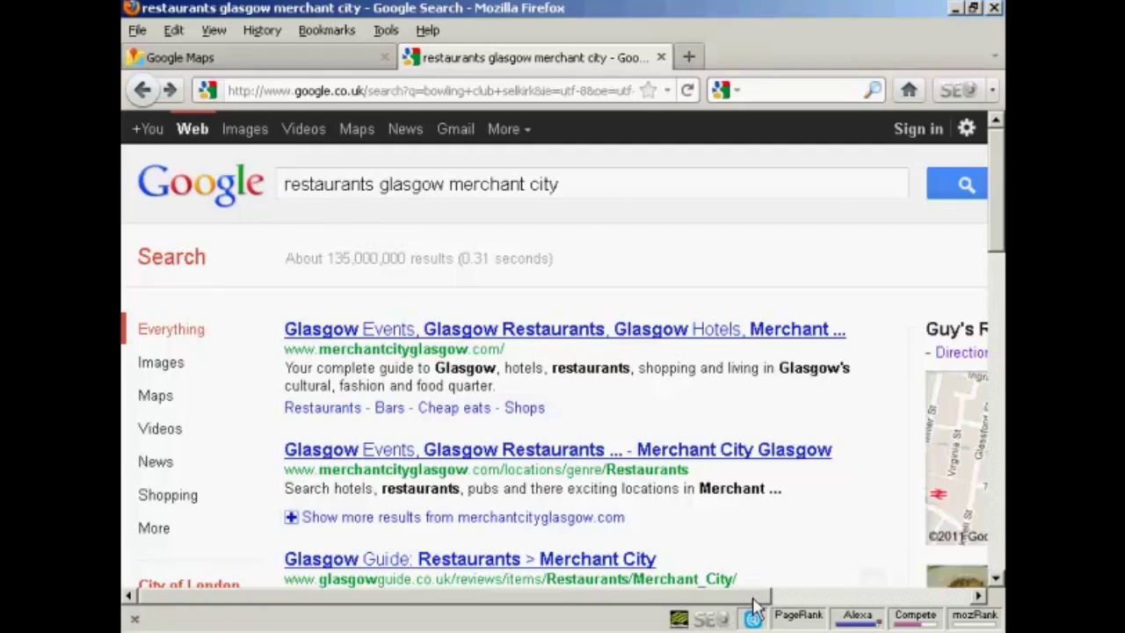
Step: Show Google Maps around Guy's Restaurant & Bar near Candleriggs and follow the add-your-business link
drag(754, 596, 996, 605)
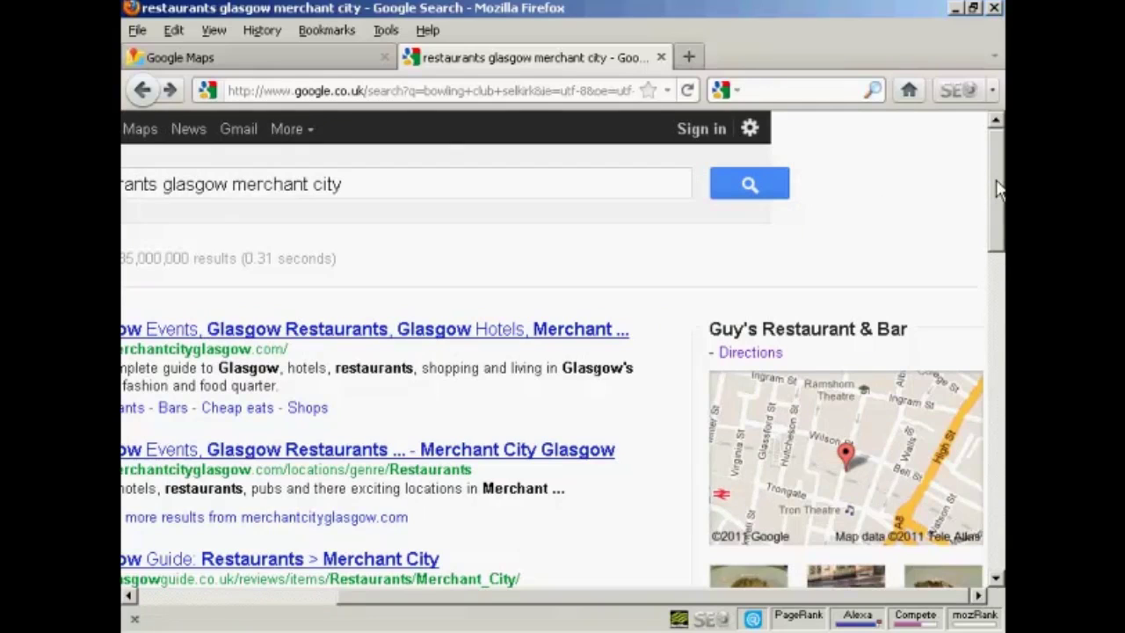
drag(998, 189, 998, 239)
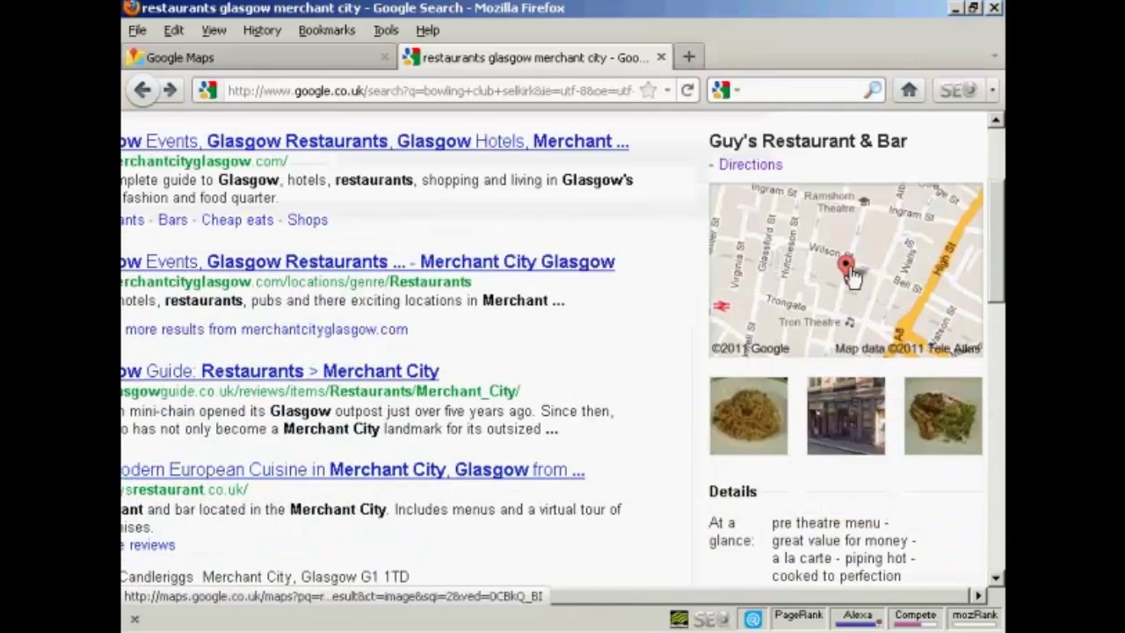
mouse_move(848, 274)
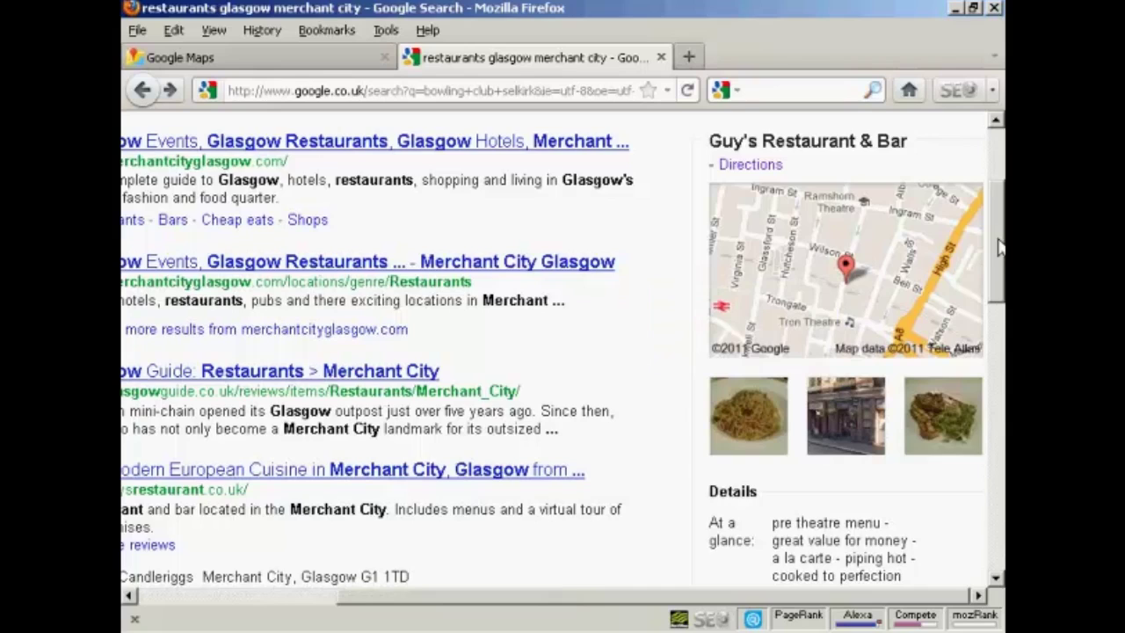
drag(1000, 244, 999, 293)
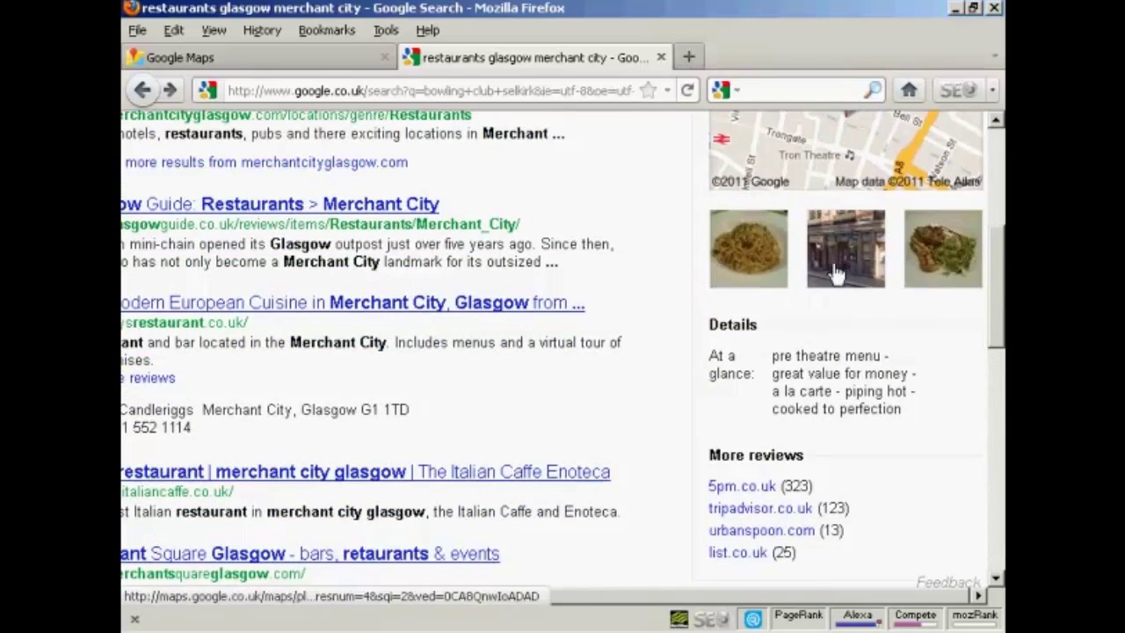
drag(1000, 314, 1000, 235)
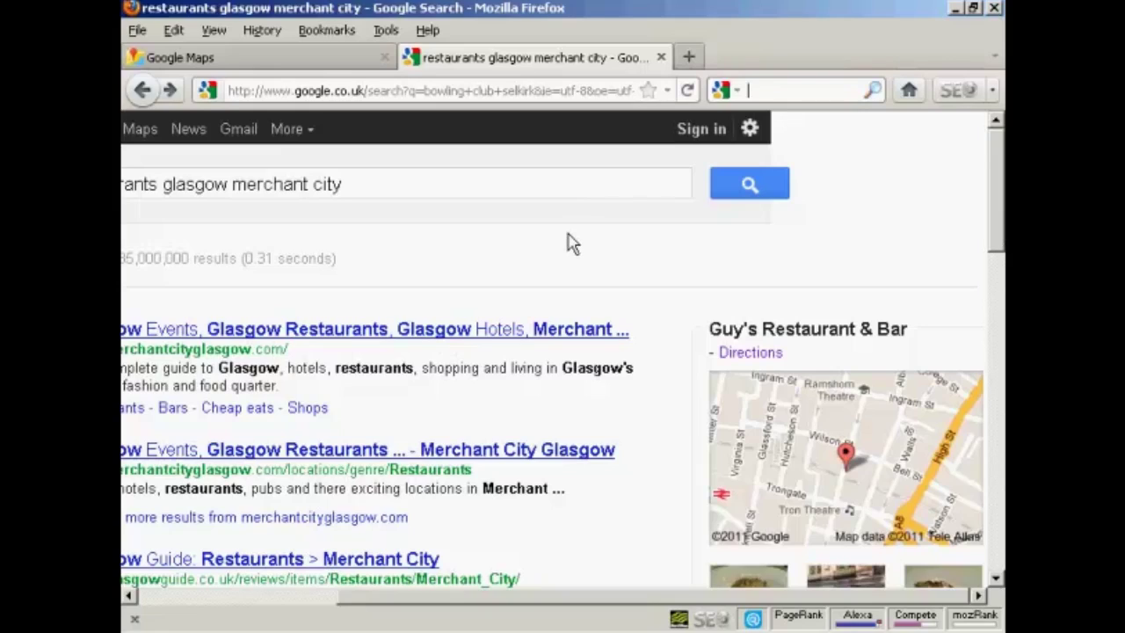
click(233, 66)
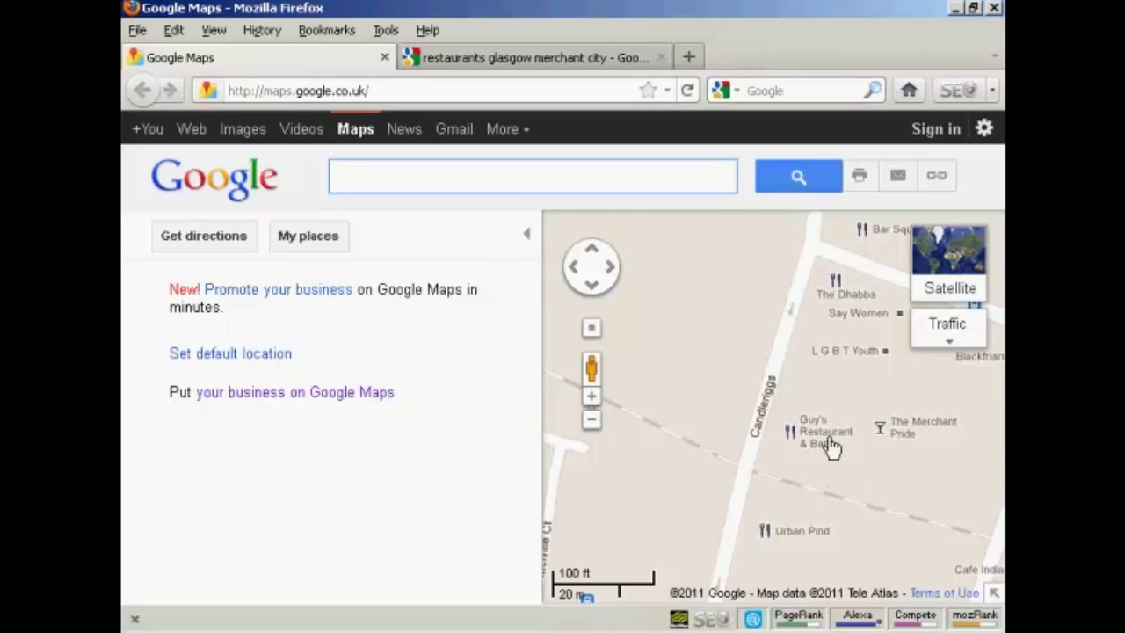
mouse_move(831, 447)
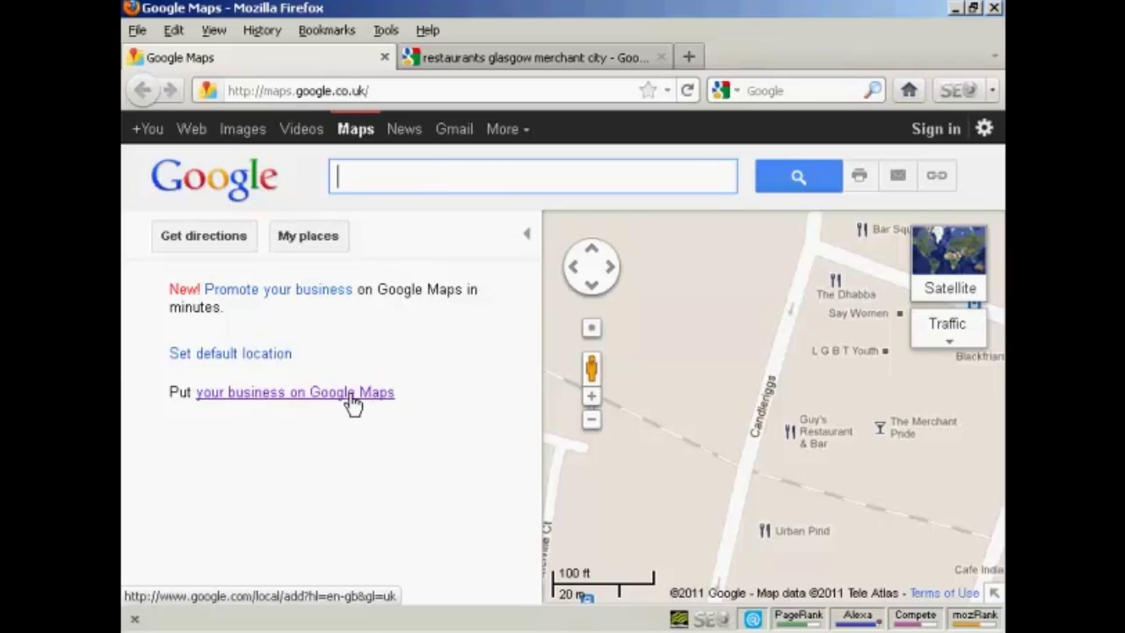
click(351, 395)
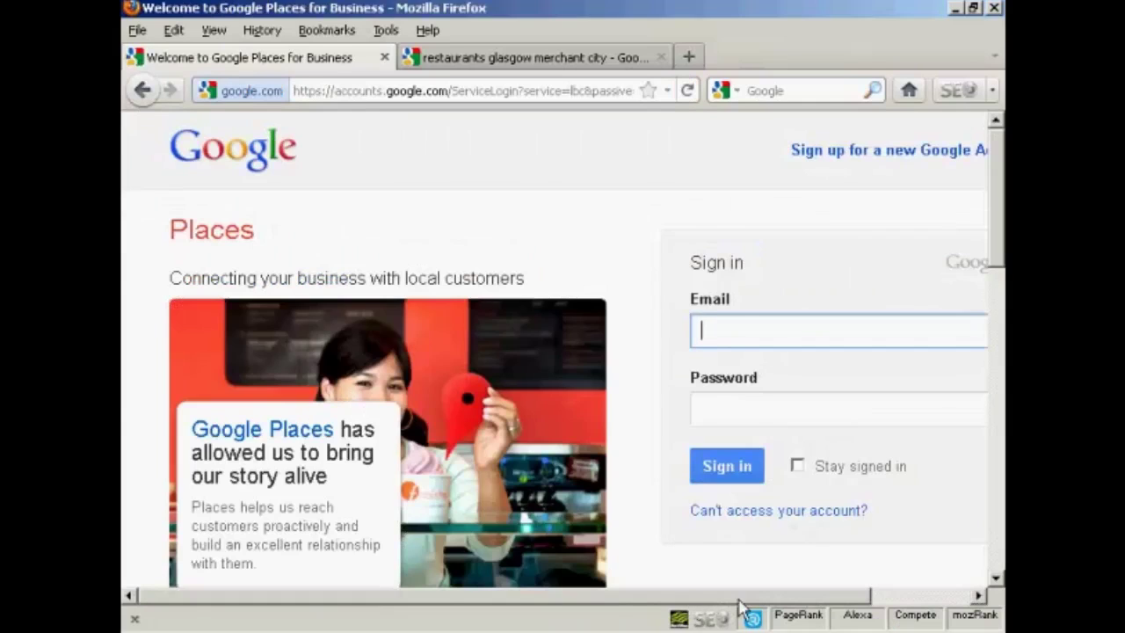
Step: Sign in with the saved account and look up business information for the firm's main UK phone number
scroll(758, 601, right, 2)
scroll(762, 601, right, 1)
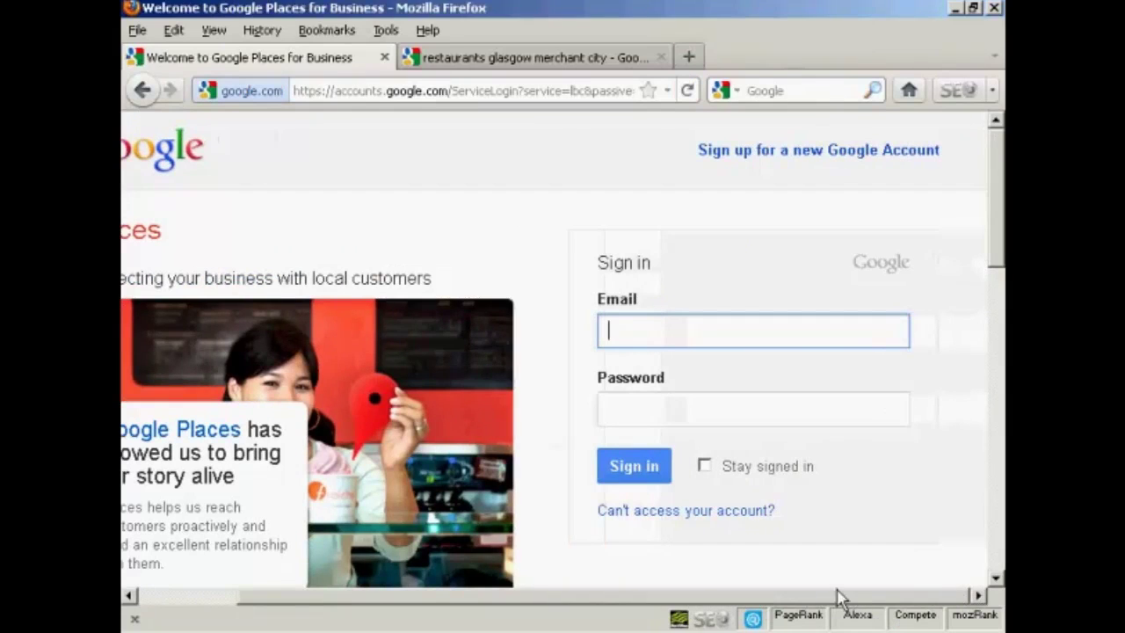
text(n)
click(685, 363)
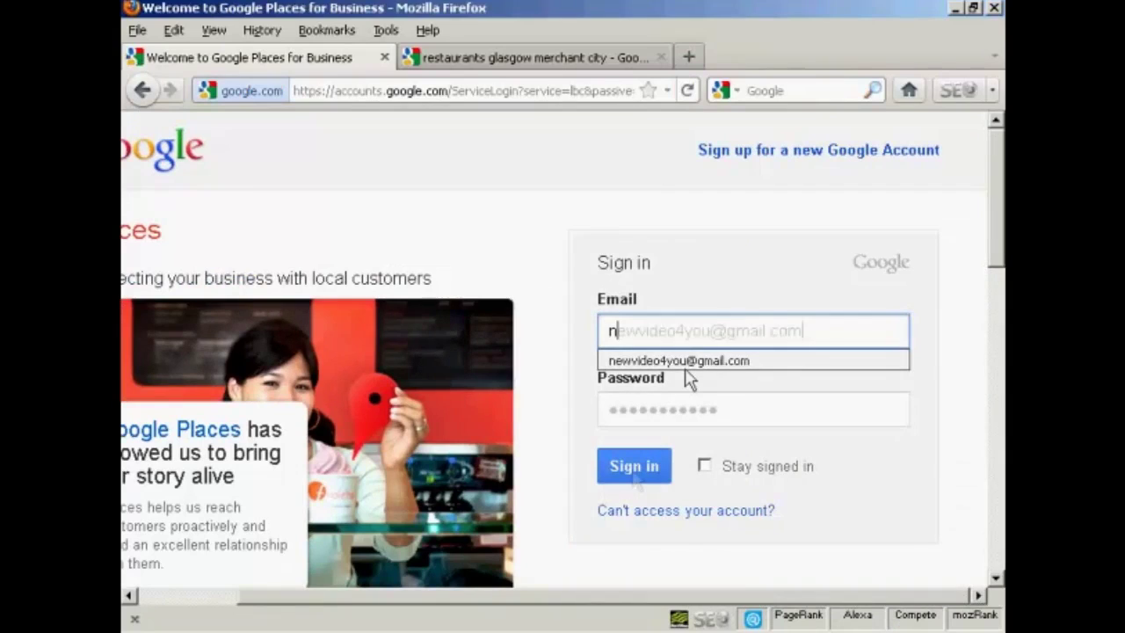
click(635, 468)
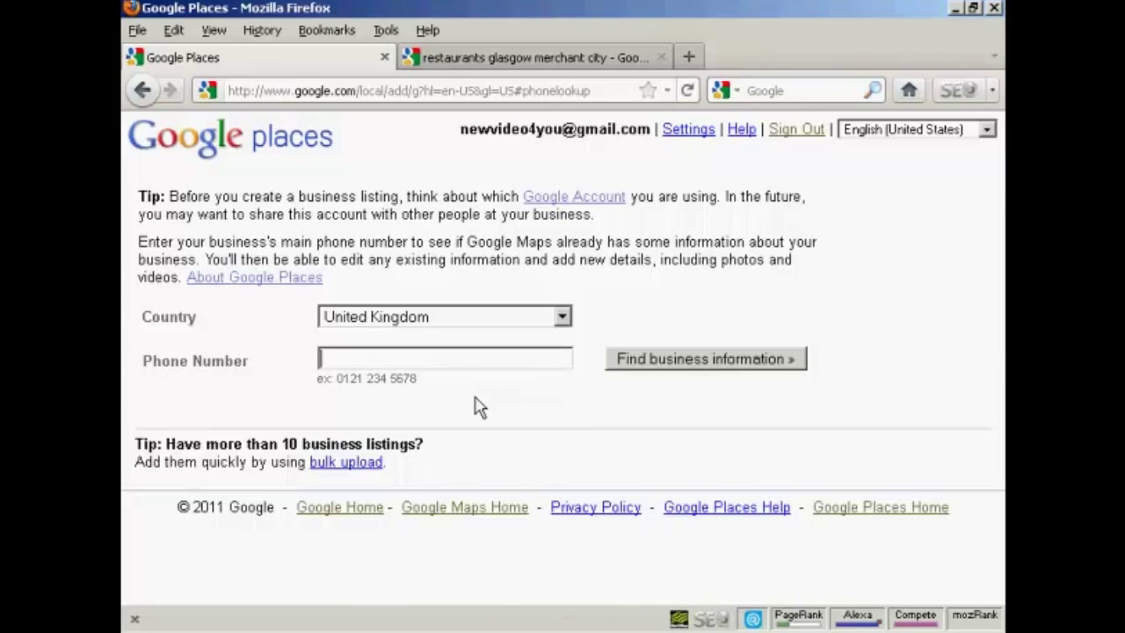
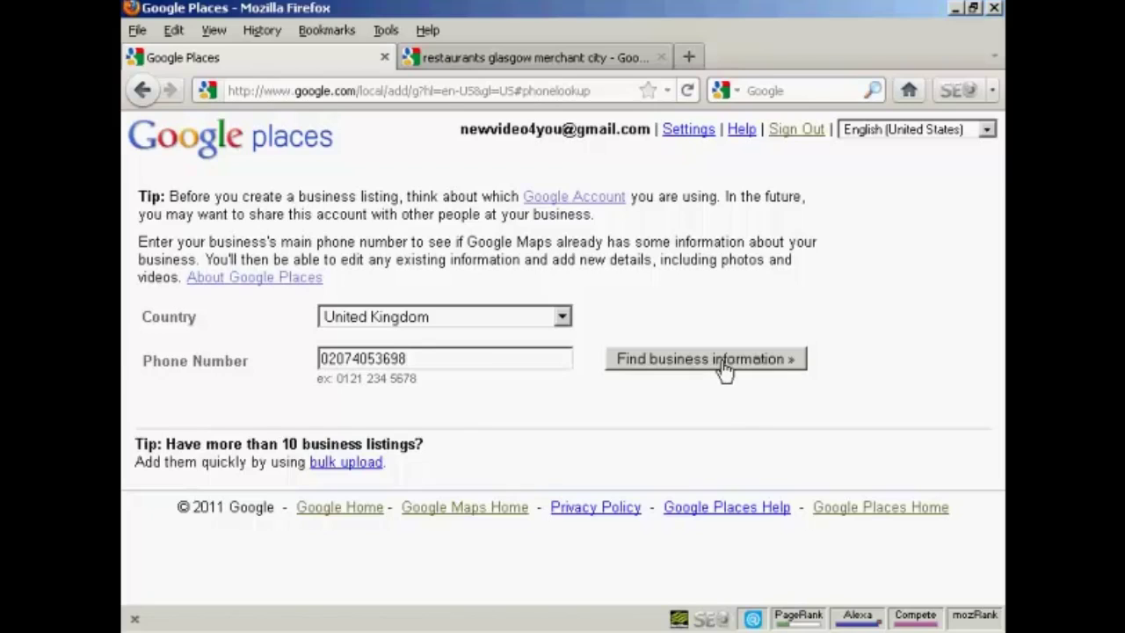
click(722, 370)
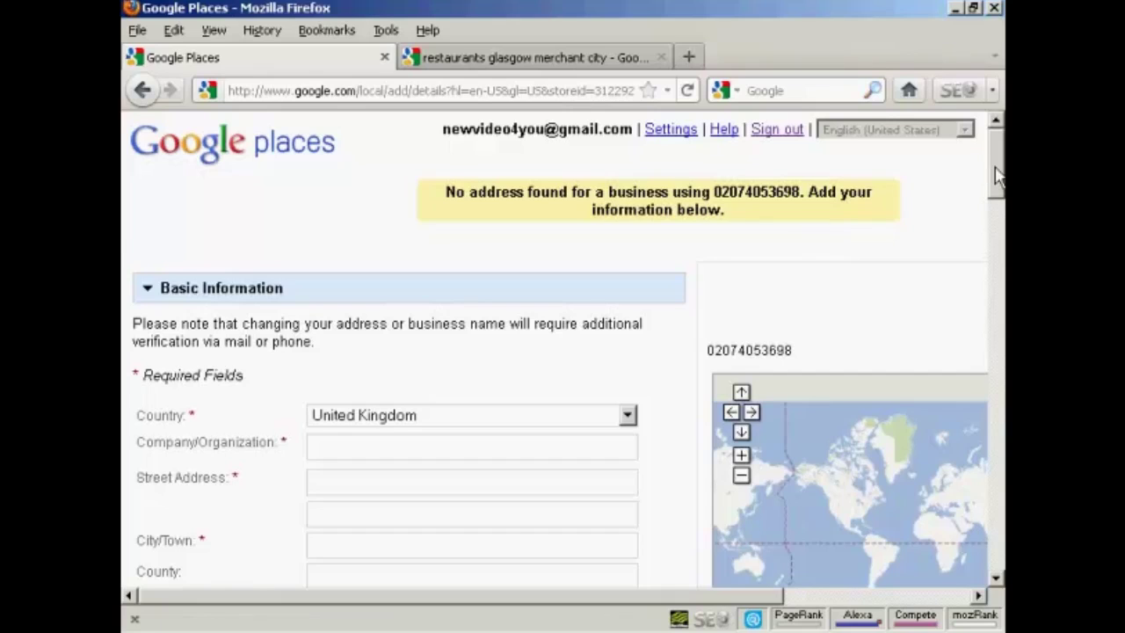
Step: Keep United Kingdom selected as the country in the Basic Information form
drag(996, 176, 996, 195)
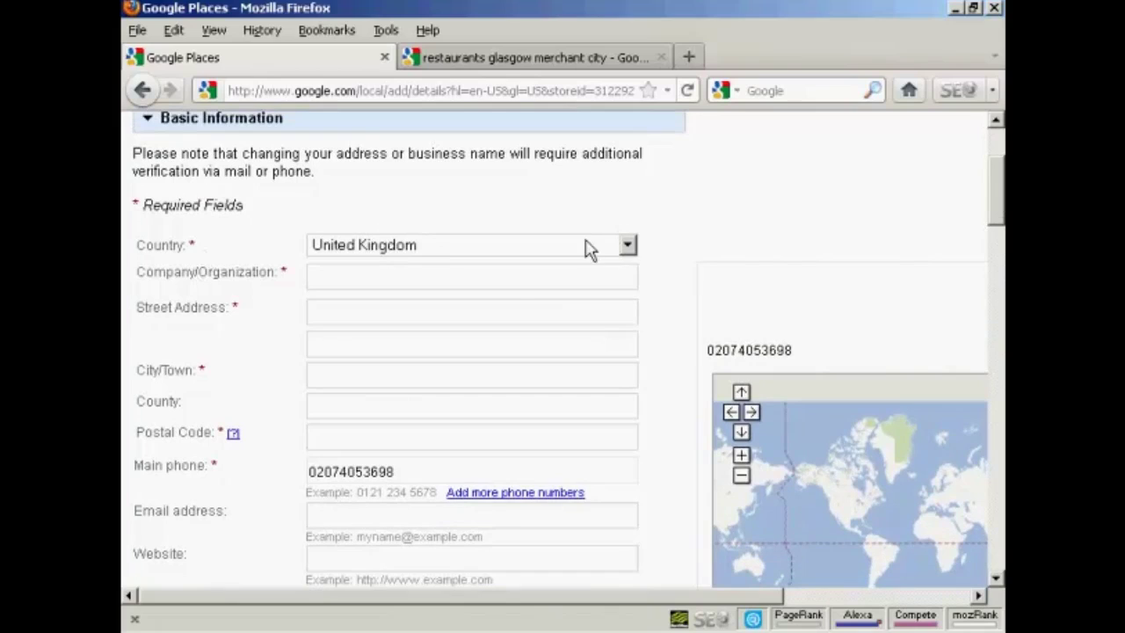
click(628, 249)
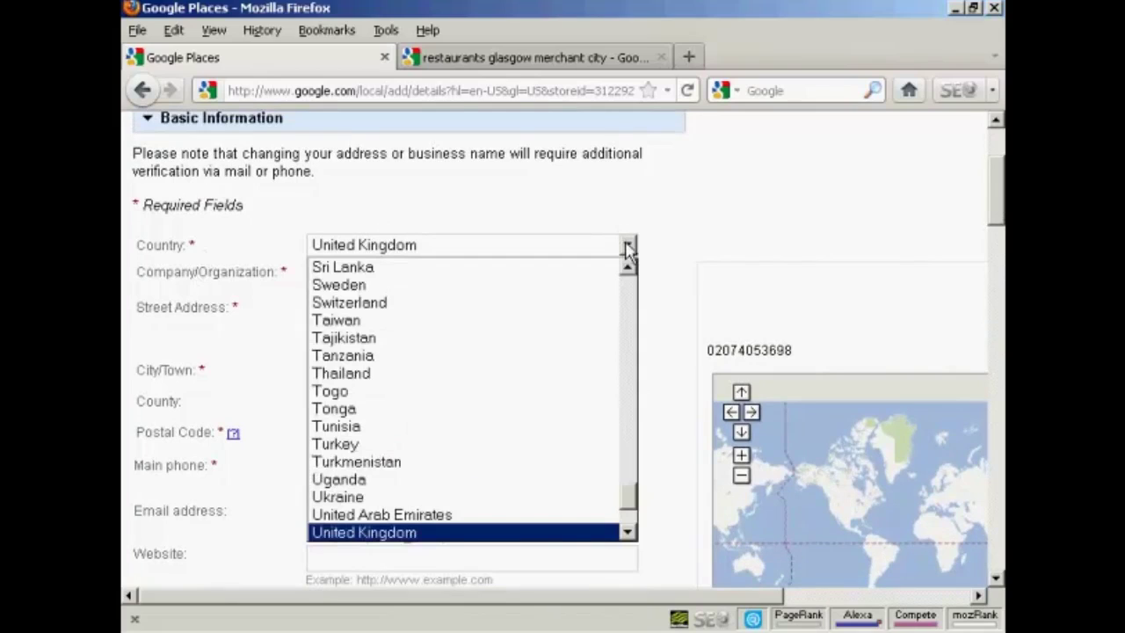
click(627, 249)
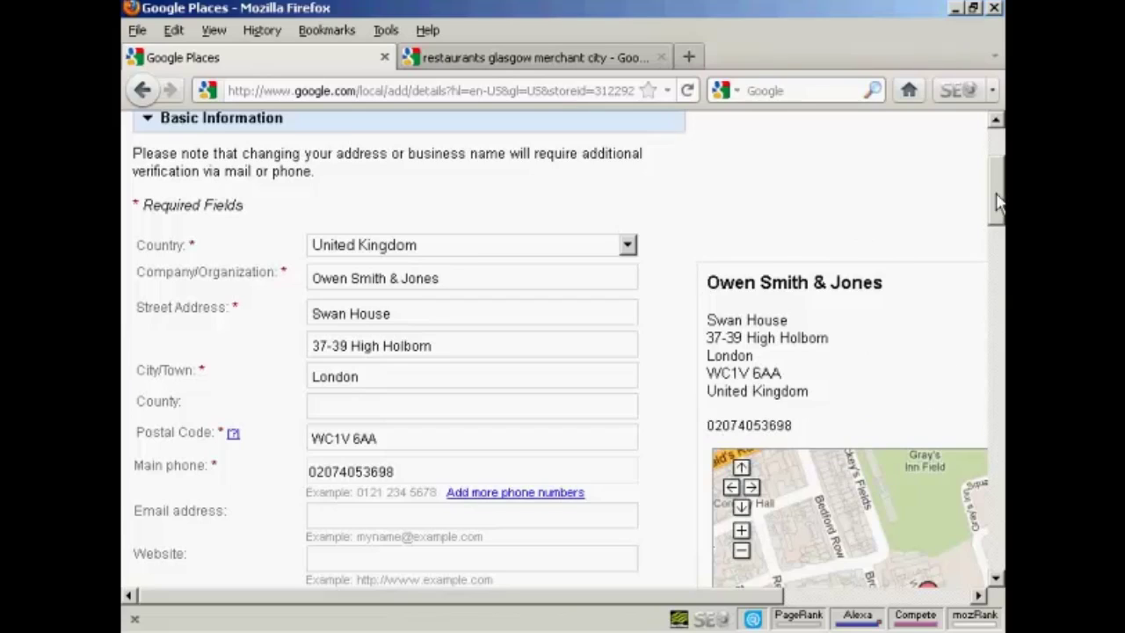
Step: Mark the business as having no website and begin the business description
scroll(997, 237, down, 2)
scroll(998, 242, down, 4)
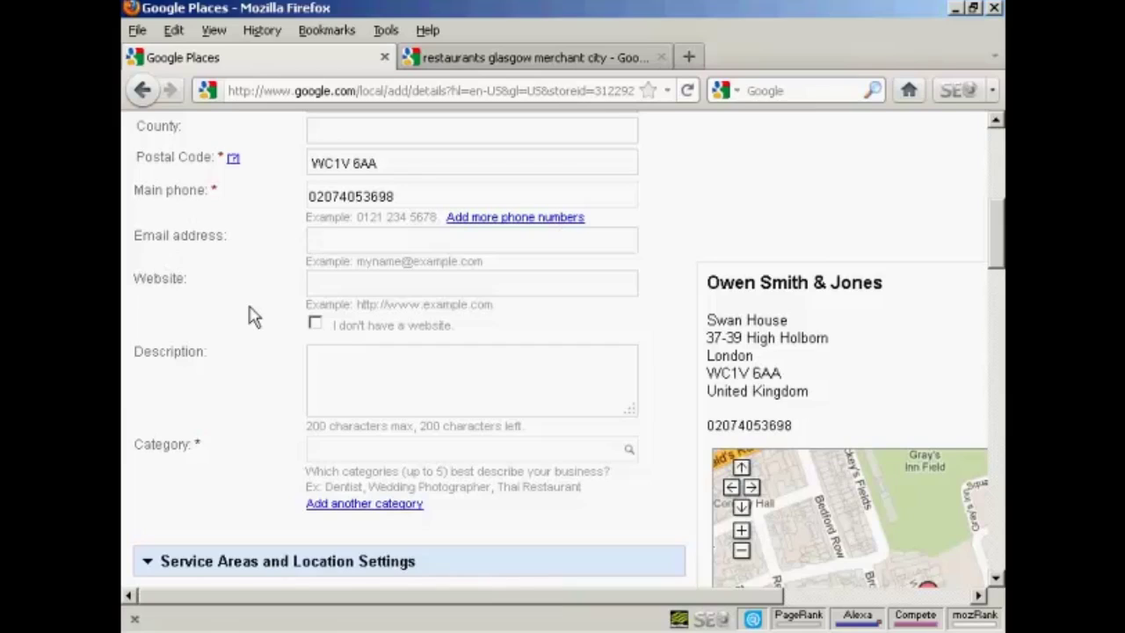
click(316, 325)
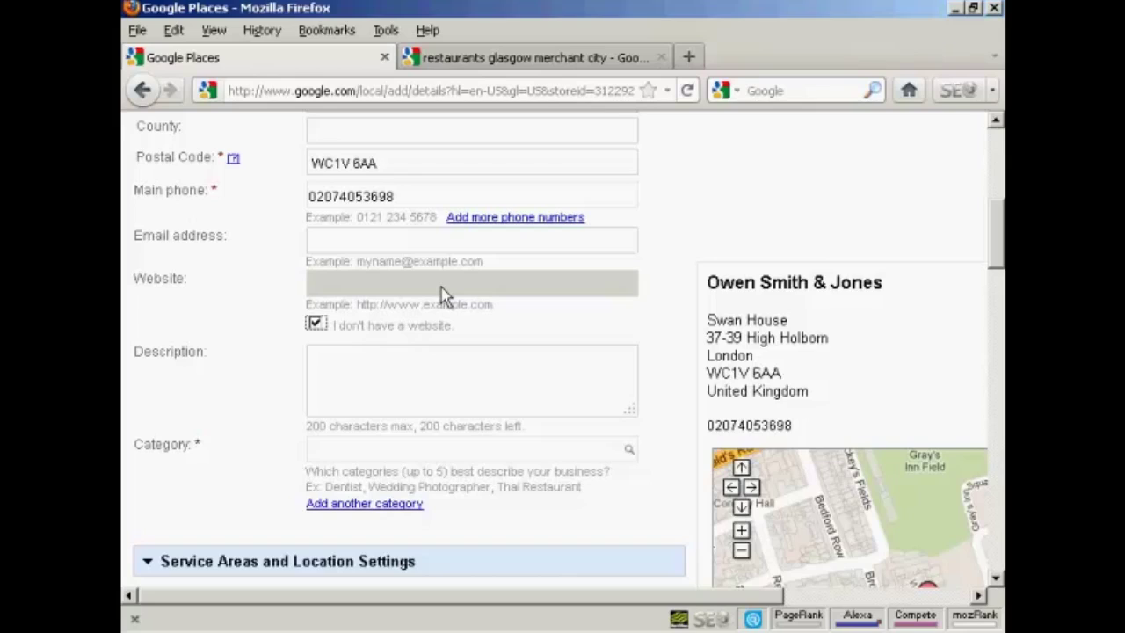
click(323, 360)
Step: Change the business category from 'Law Firm' to Attorney
click(317, 451)
text(Law Firm)
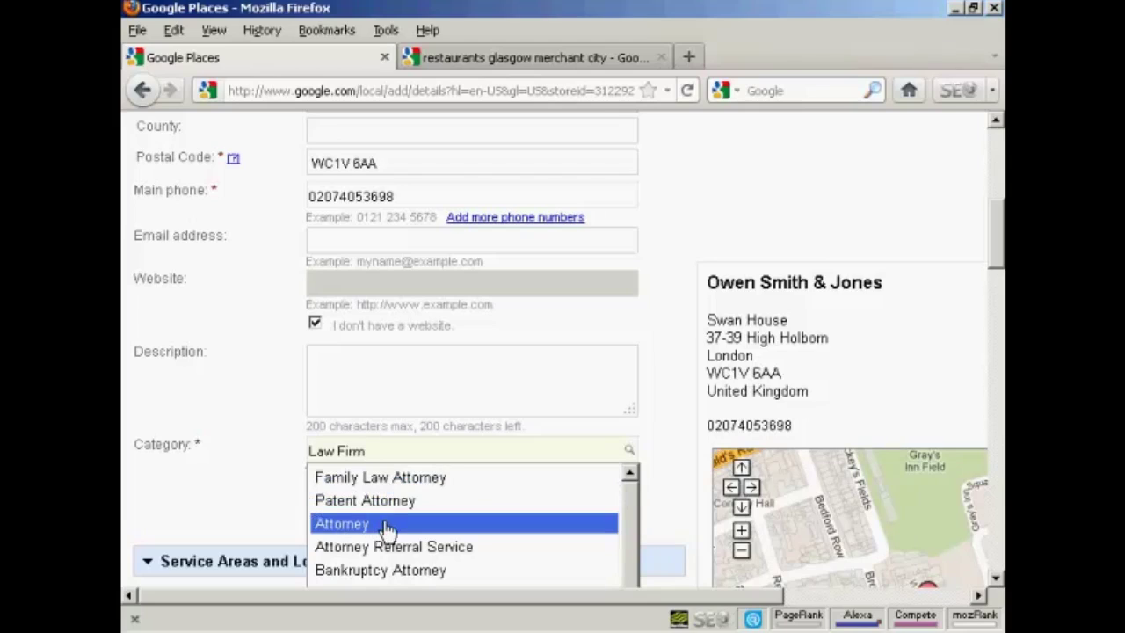
click(347, 528)
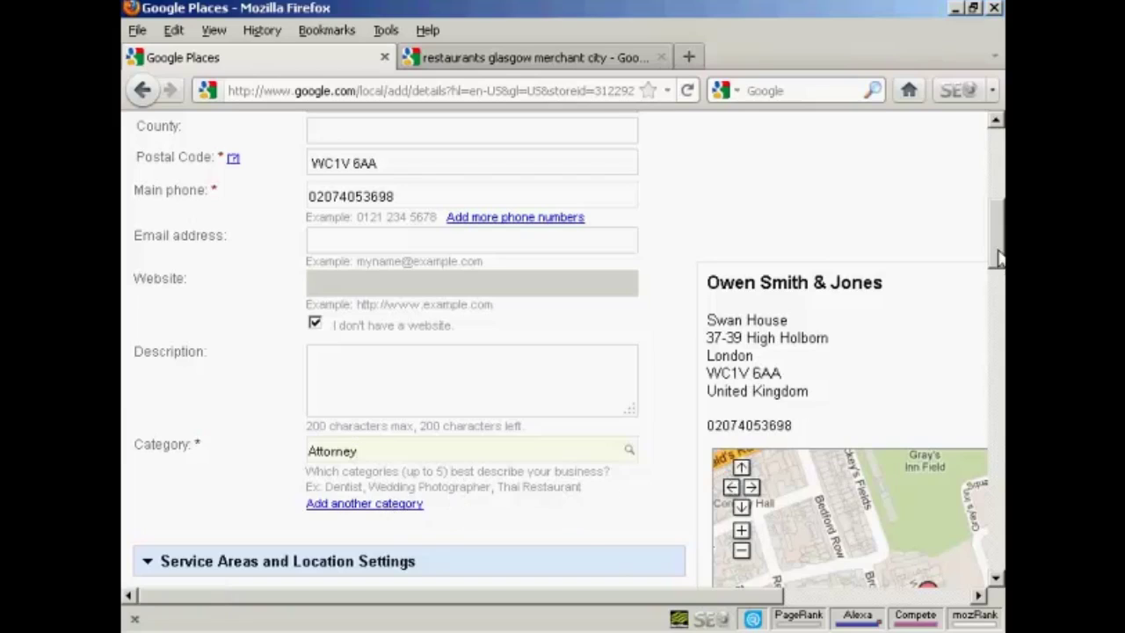
scroll(999, 282, down, 1)
scroll(999, 290, down, 7)
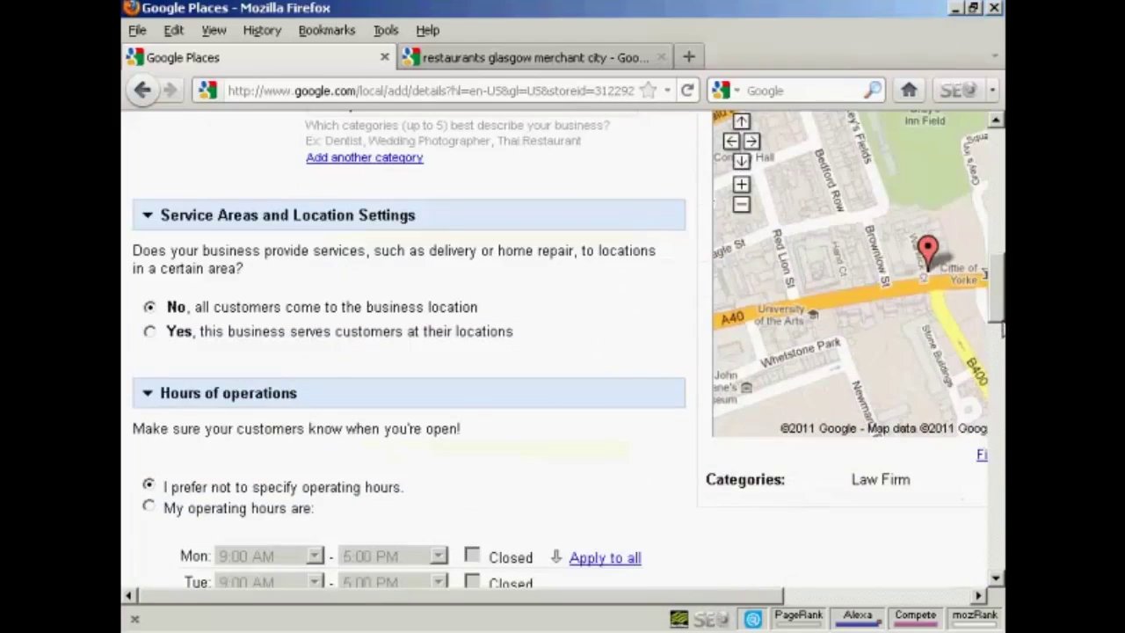
scroll(519, 233, up, 2)
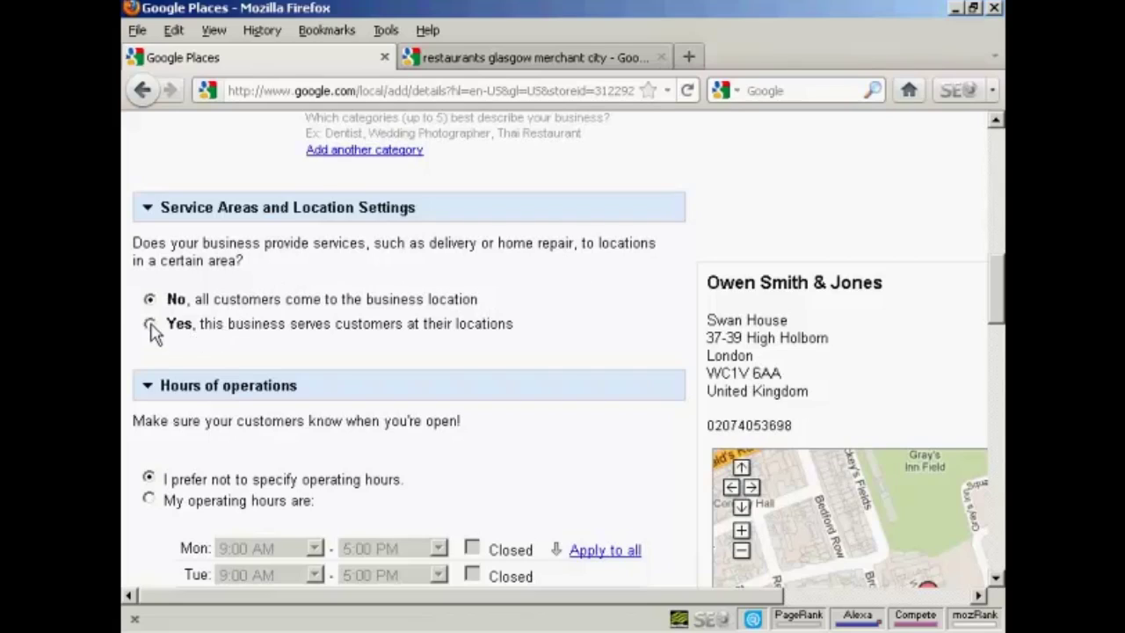
scroll(424, 318, down, 3)
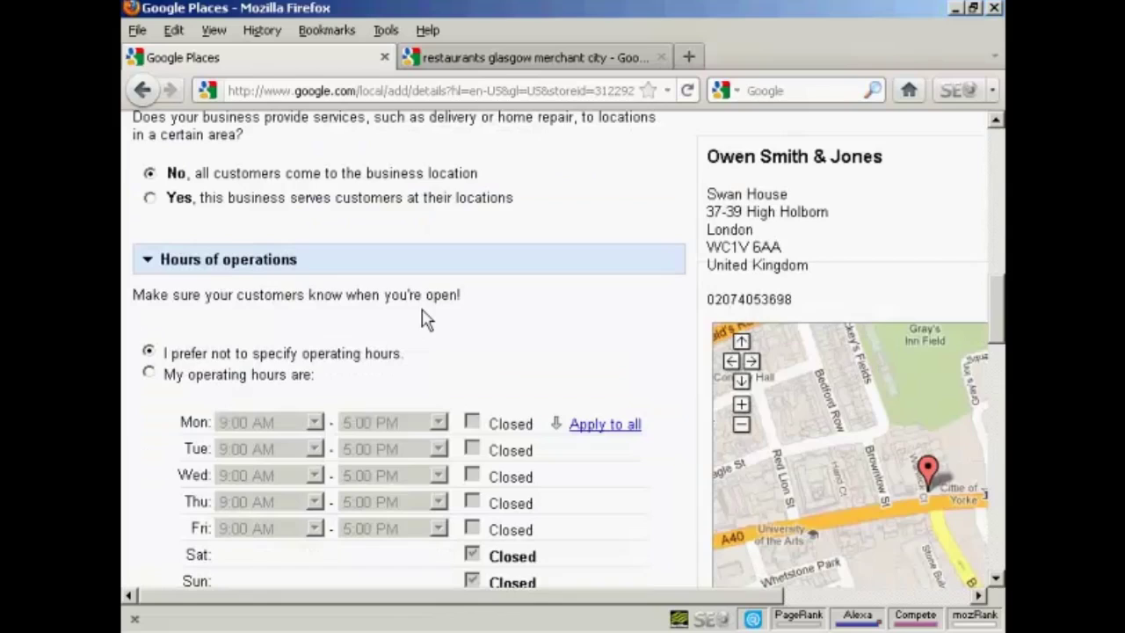
scroll(424, 319, down, 3)
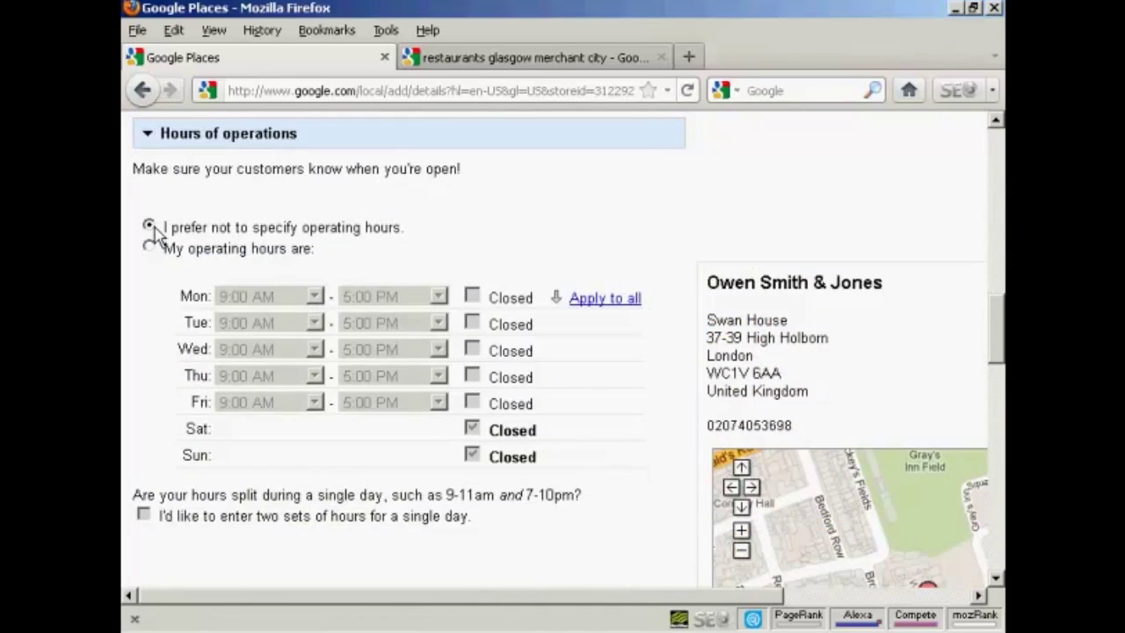
scroll(325, 456, down, 3)
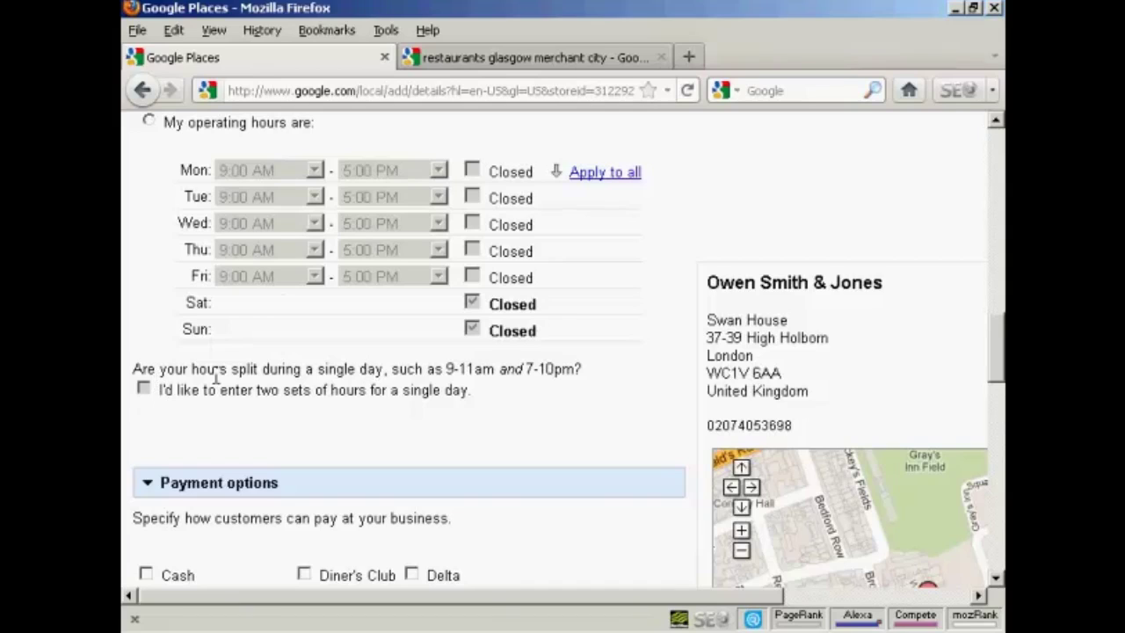
scroll(534, 401, down, 5)
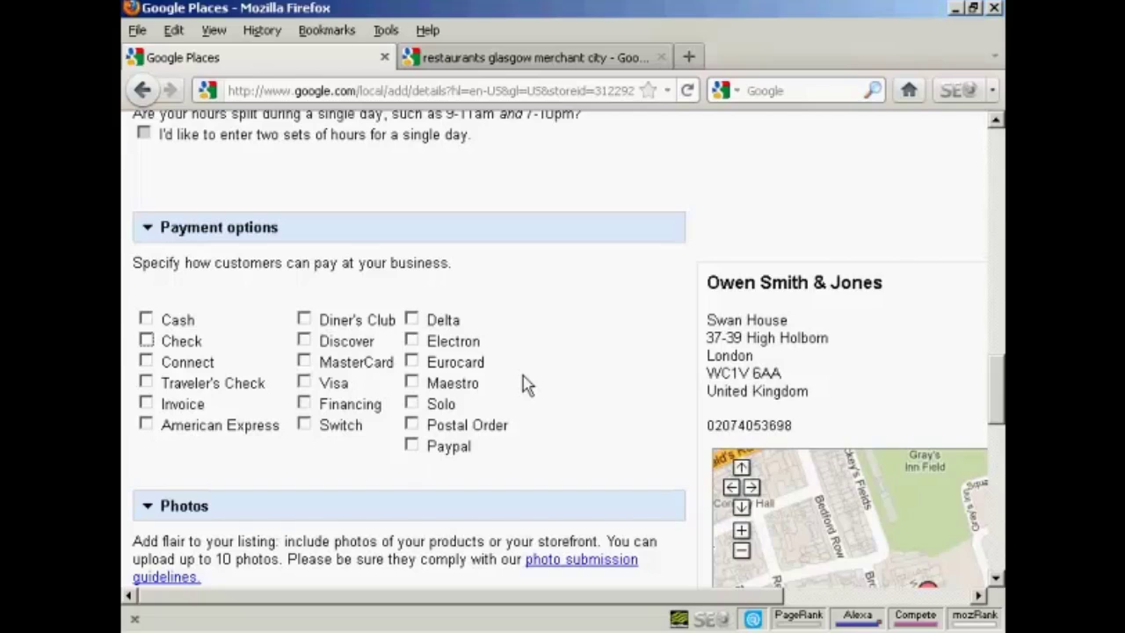
scroll(523, 378, down, 5)
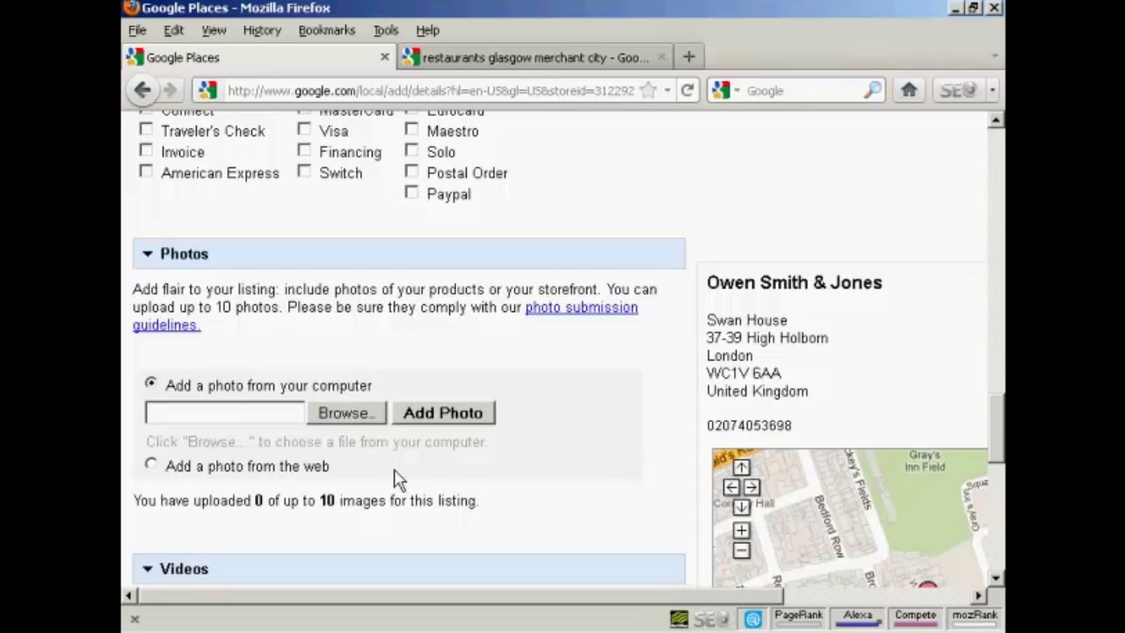
scroll(557, 448, down, 3)
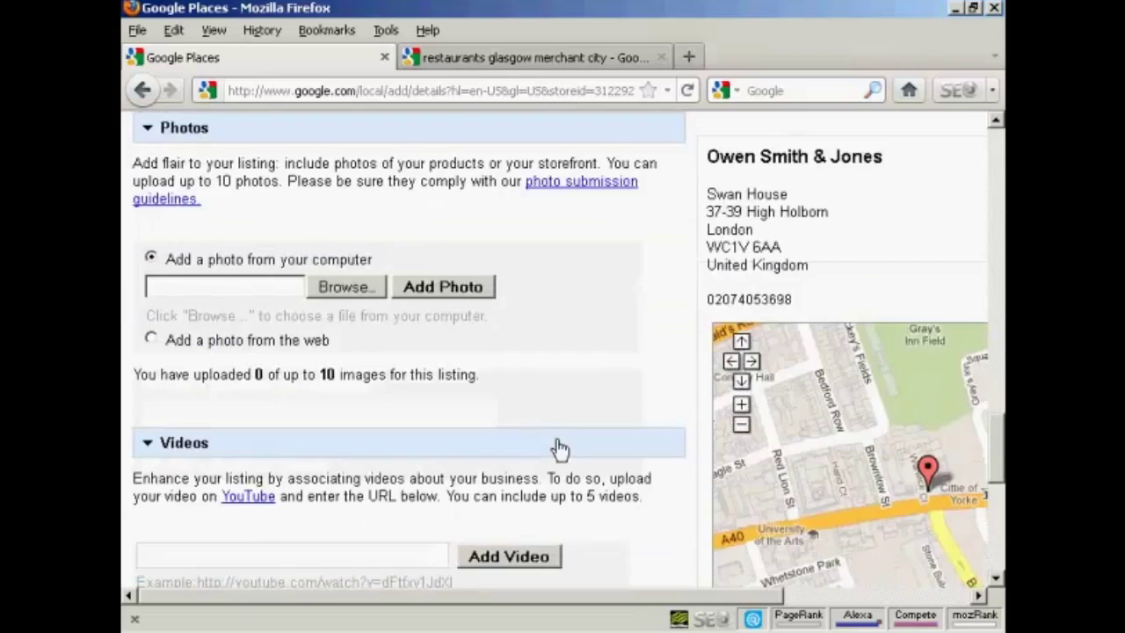
scroll(558, 448, down, 6)
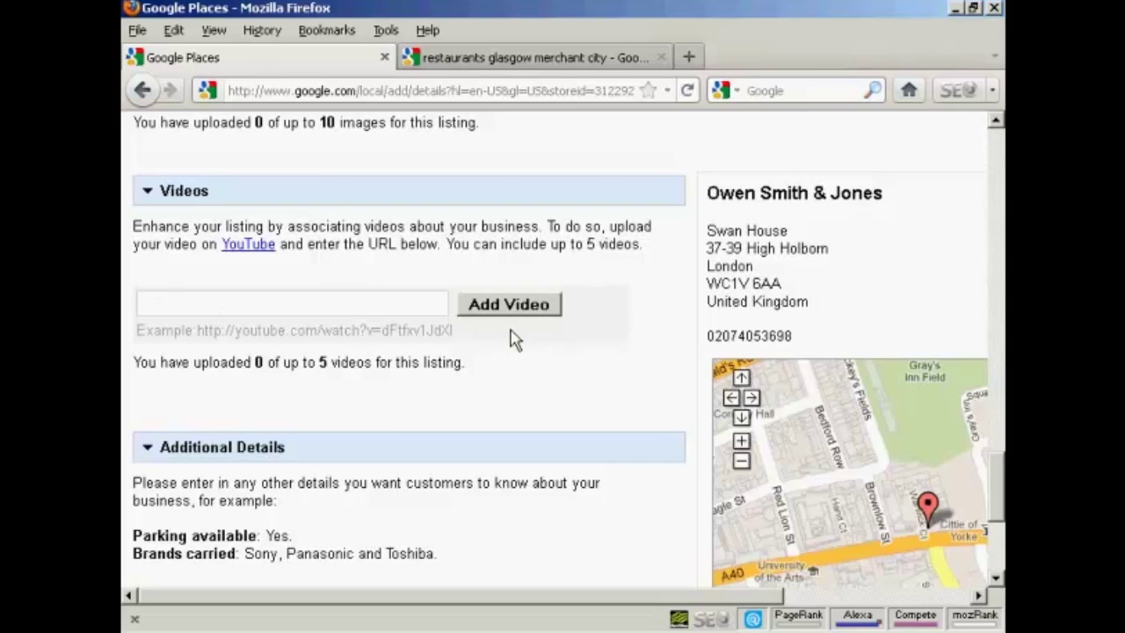
scroll(570, 397, down, 5)
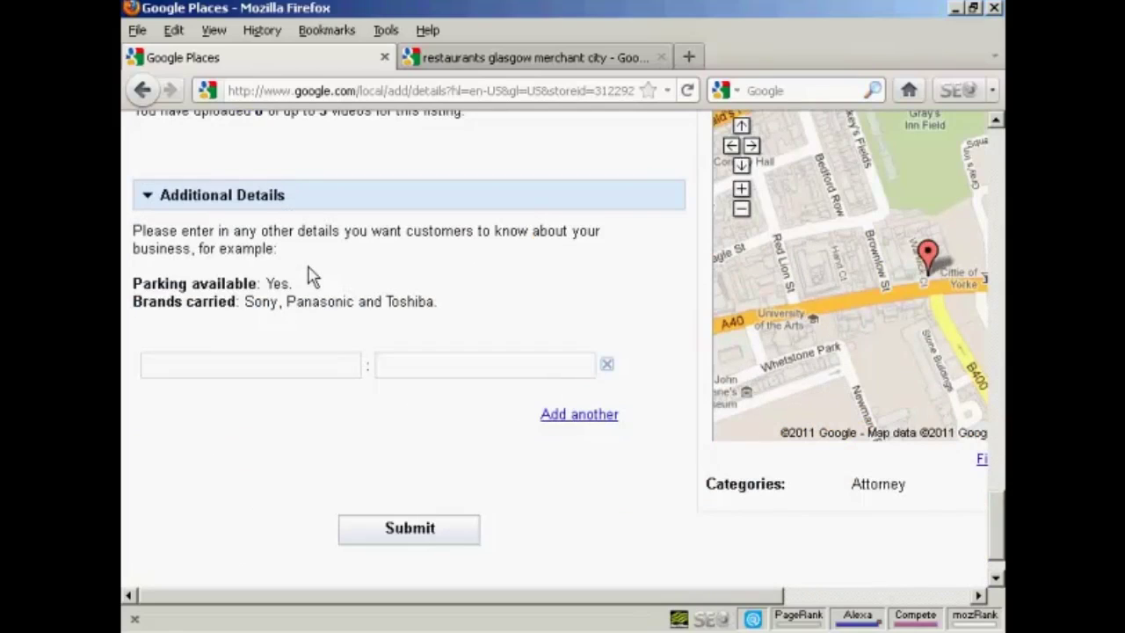
click(145, 366)
click(385, 364)
drag(457, 601, 726, 607)
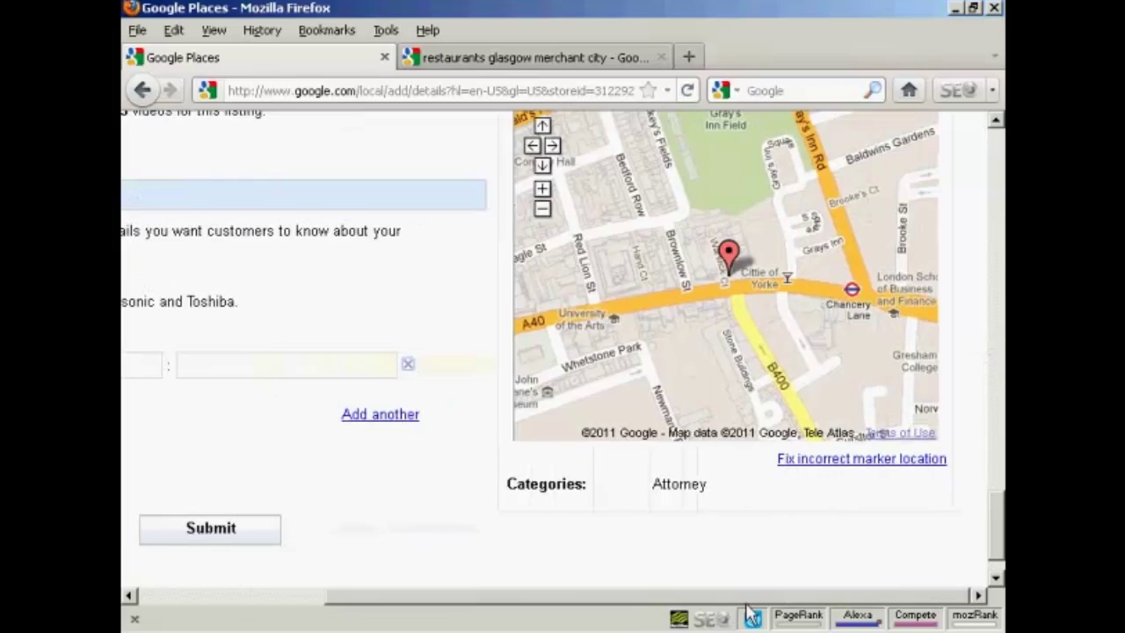
drag(999, 536, 998, 529)
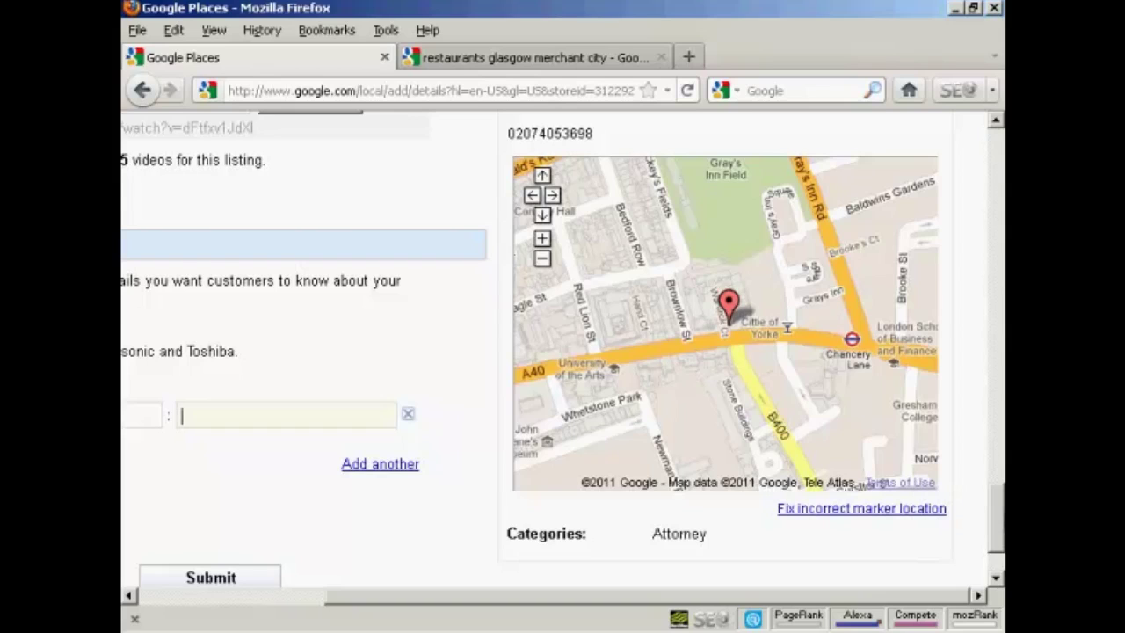
scroll(562, 352, down, 2)
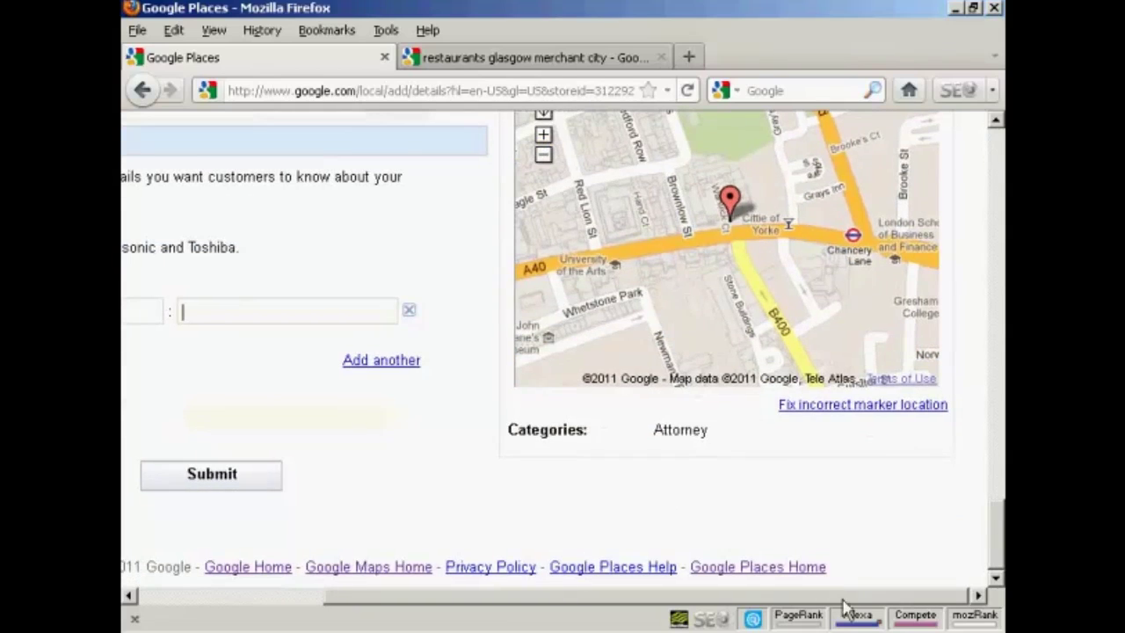
drag(656, 596, 540, 596)
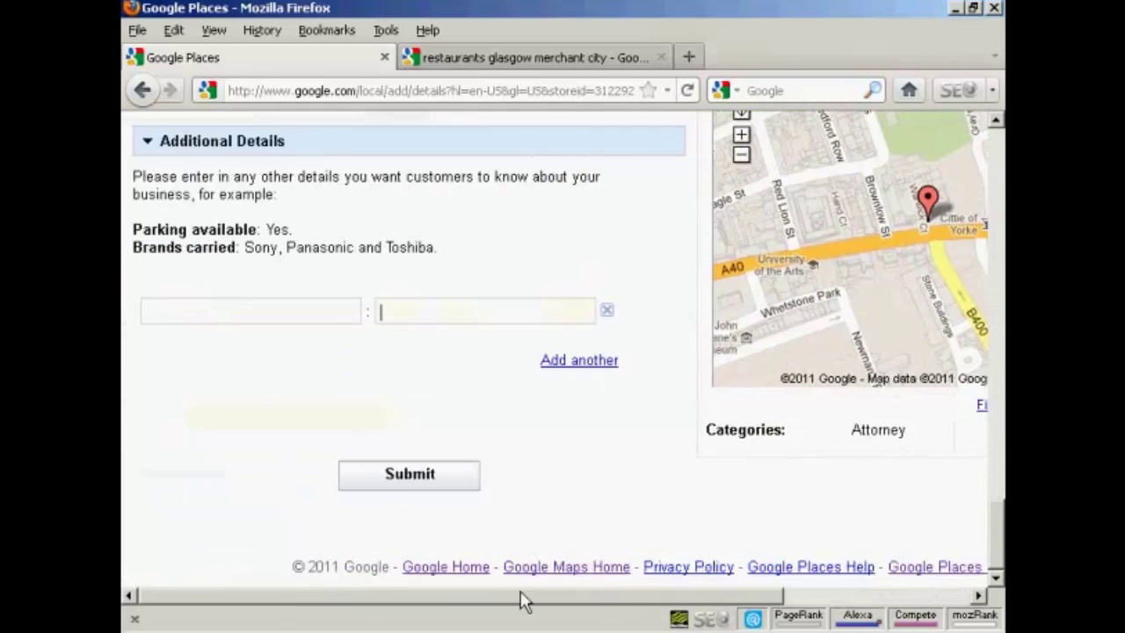
click(409, 476)
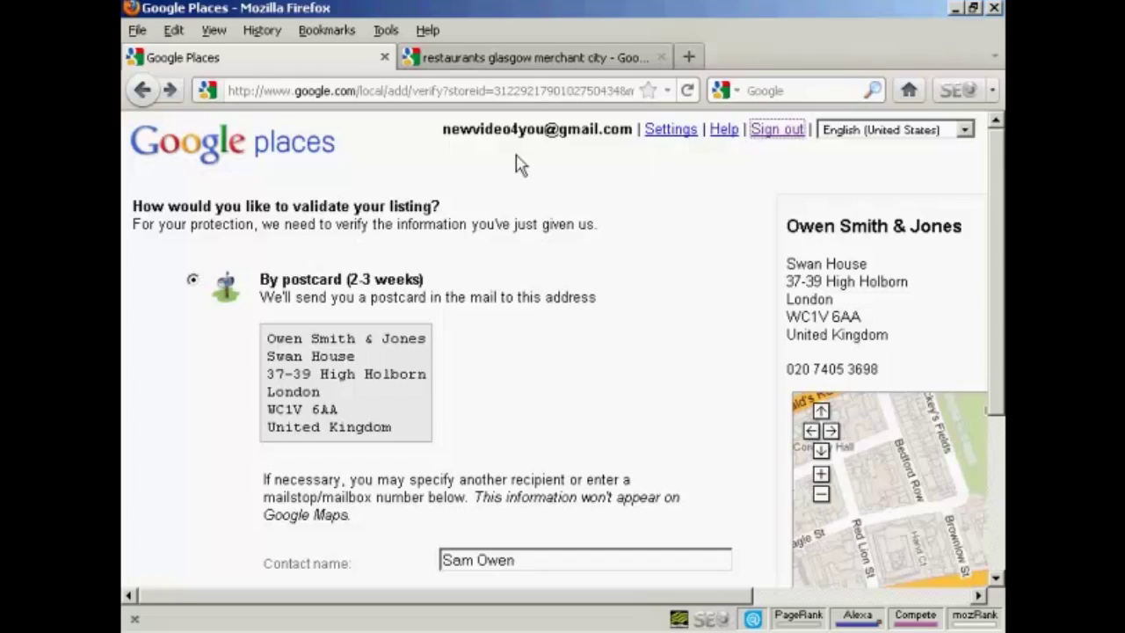
drag(993, 168, 1003, 389)
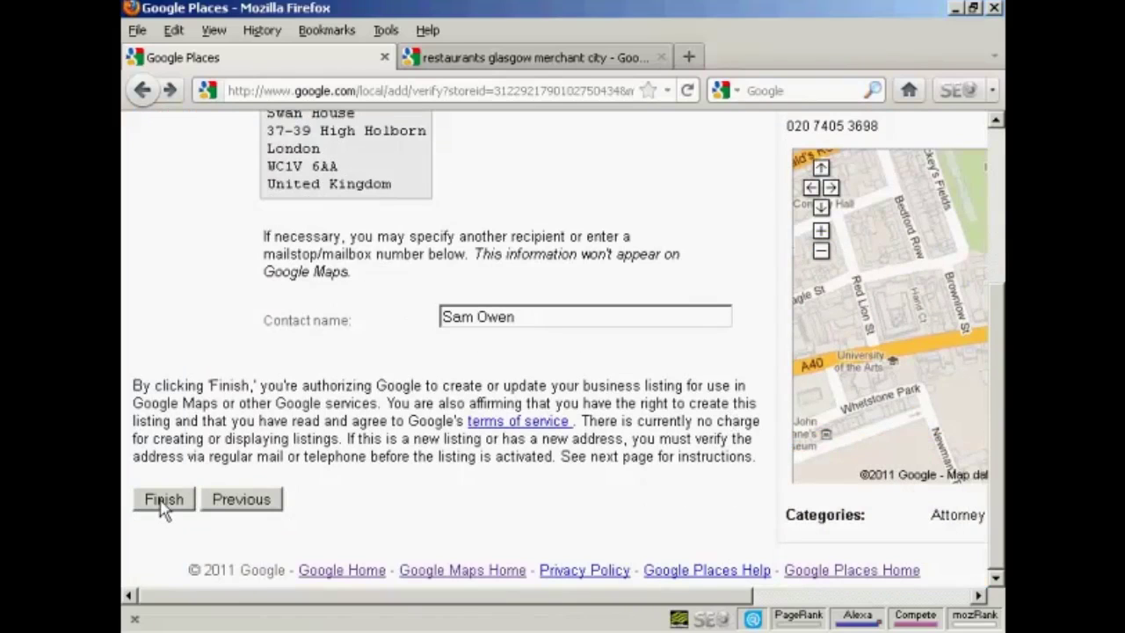